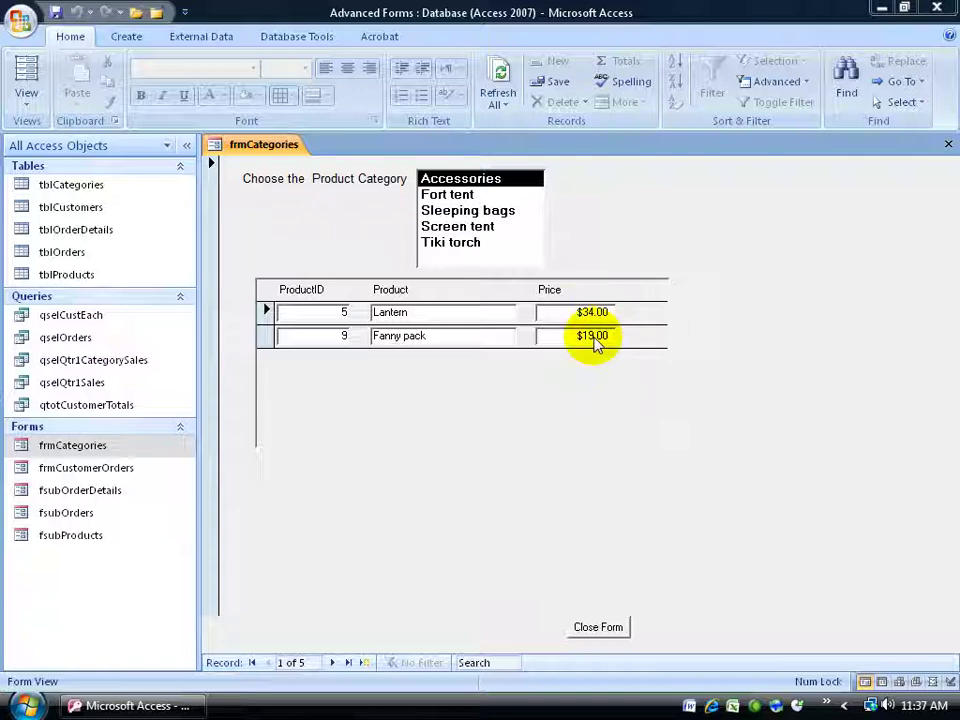
Switch frmCategories to Design View and select the Price text box in the fsubProducts subform.
{"action": "right_click", "coordinate": [266, 145]}
{"action": "left_click", "coordinate": [345, 264]}
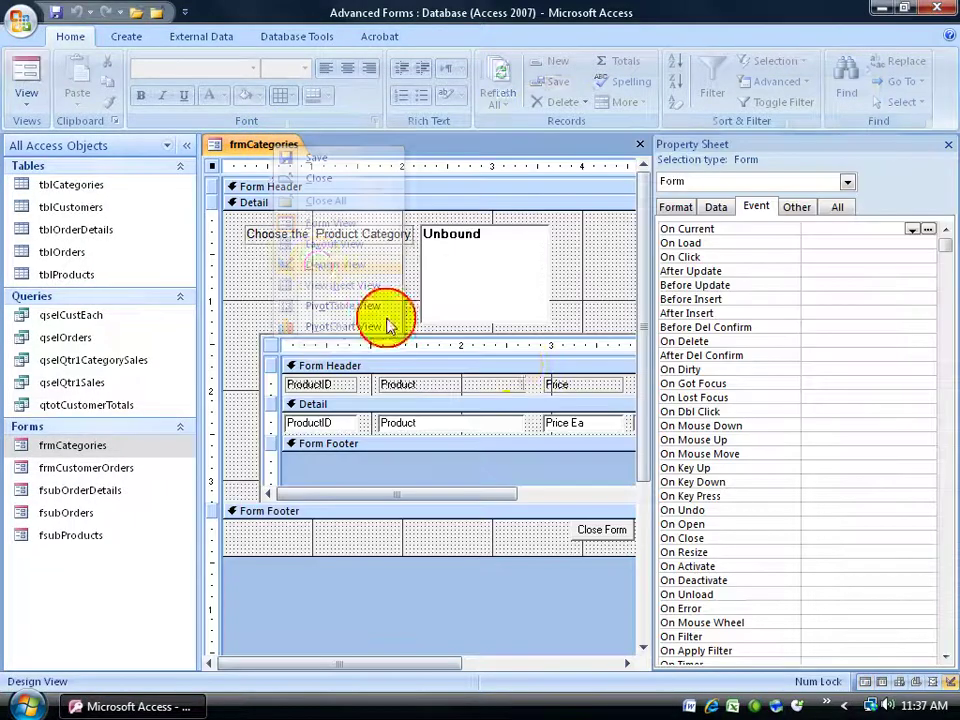
{"action": "left_click_drag", "start_coordinate": [431, 664], "coordinate": [484, 666]}
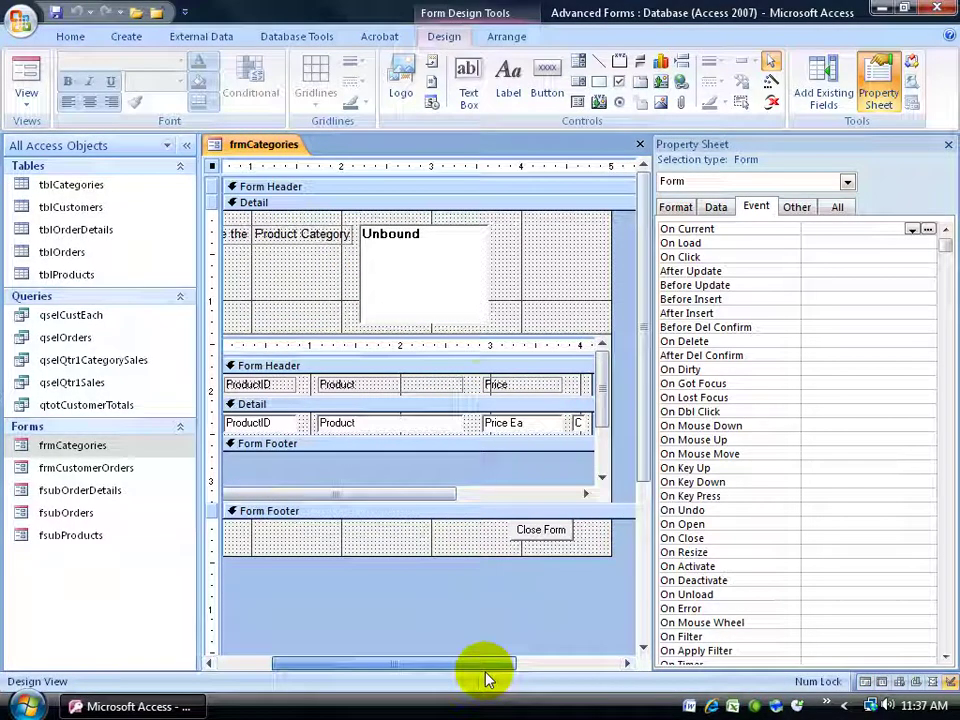
{"action": "left_click", "coordinate": [490, 422]}
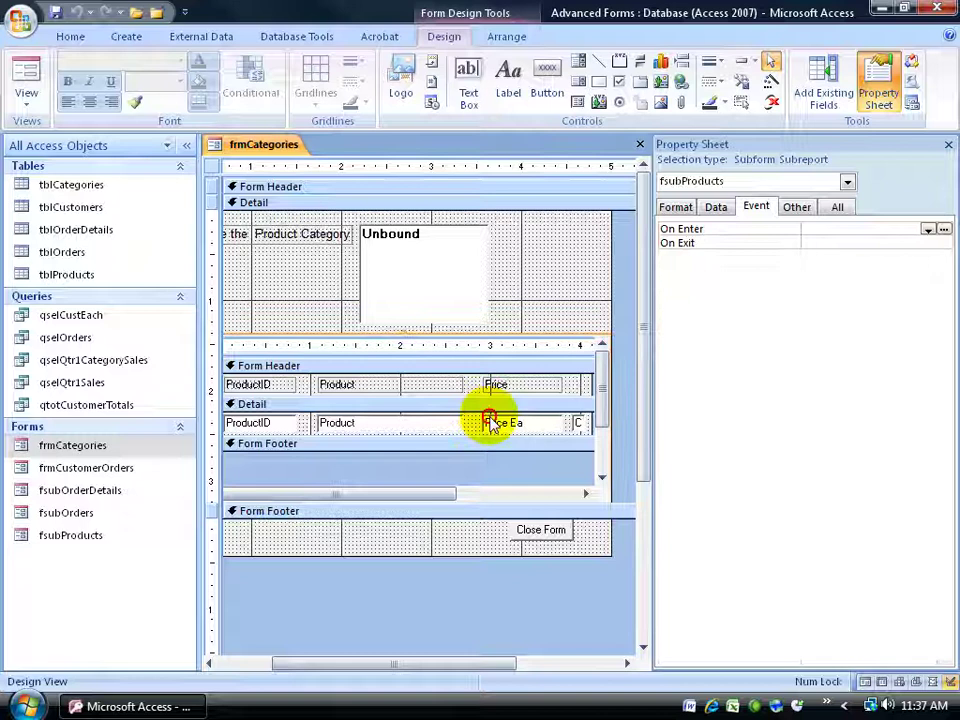
{"action": "left_click", "coordinate": [493, 424]}
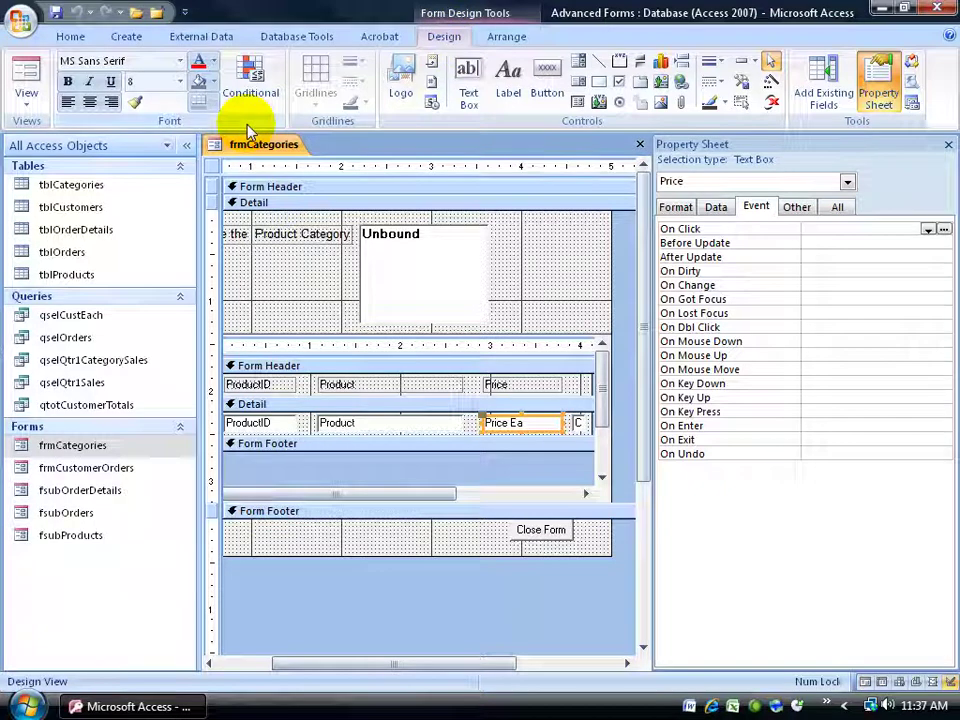
Add a conditional format to Price: Field Value Is greater than or equal to 40.
{"action": "left_click", "coordinate": [252, 86]}
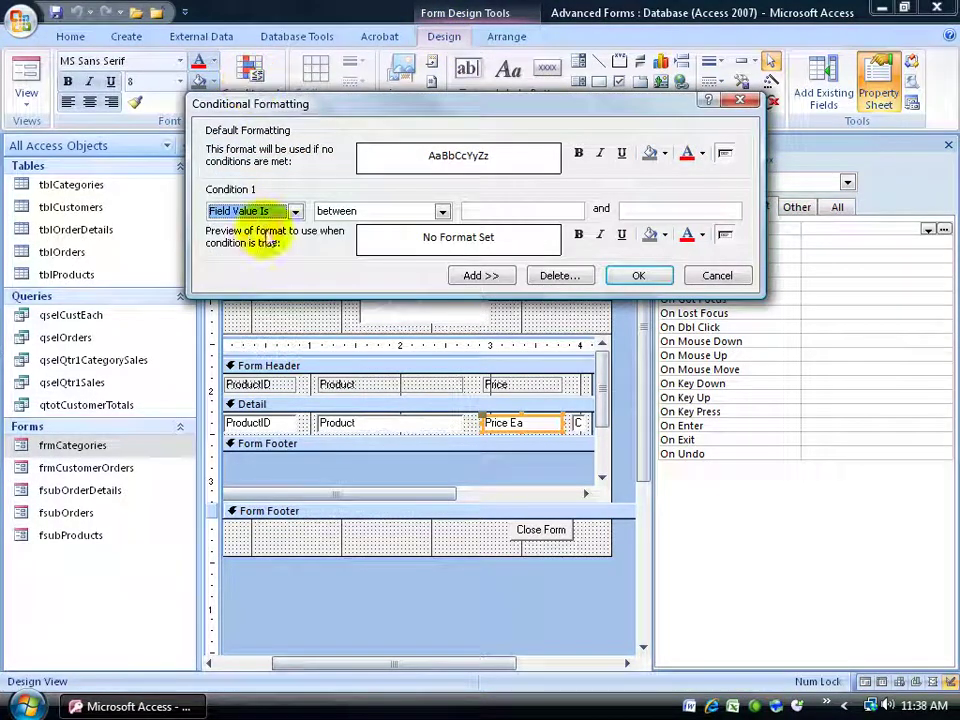
{"action": "left_click", "coordinate": [441, 211]}
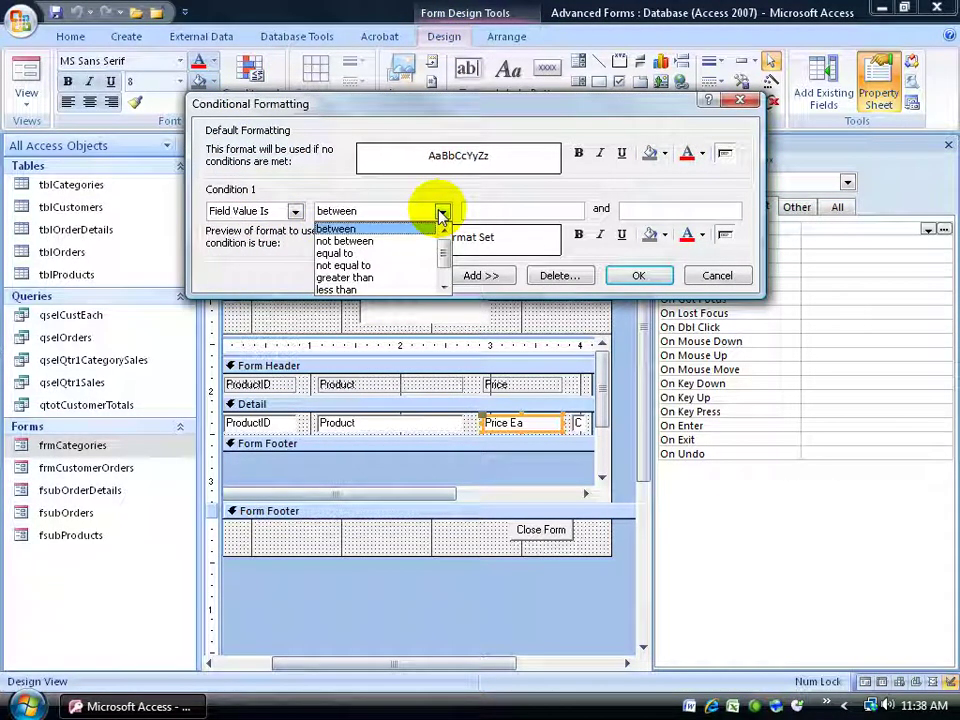
{"action": "left_click_drag", "start_coordinate": [442, 240], "coordinate": [444, 262]}
{"action": "scroll", "coordinate": [444, 262], "scroll_direction": "down", "scroll_amount": 1}
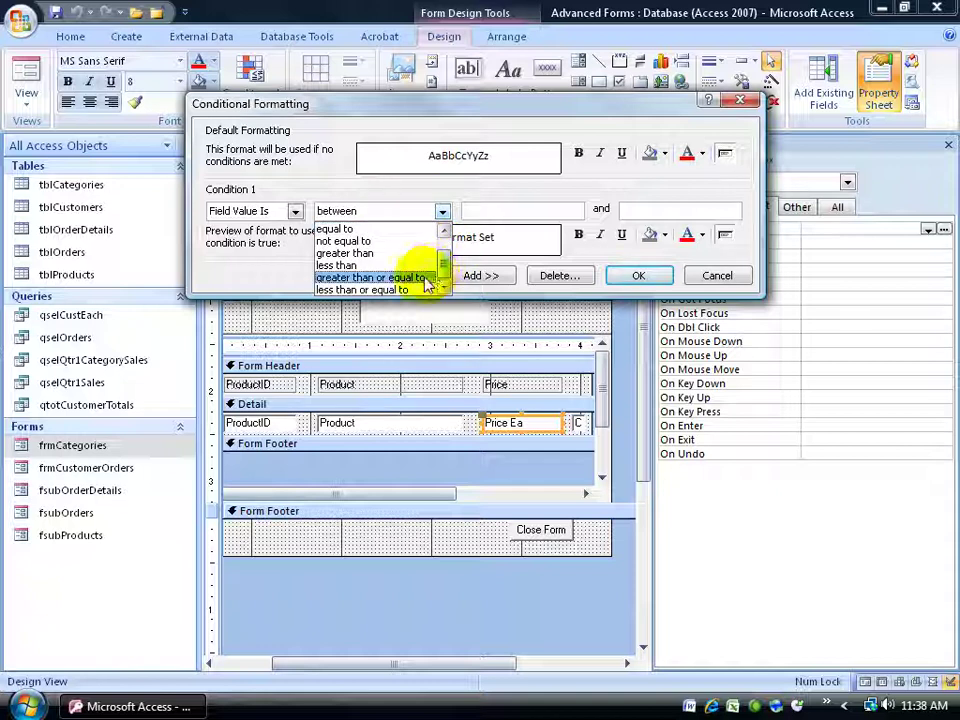
{"action": "left_click", "coordinate": [430, 279]}
{"action": "left_click", "coordinate": [491, 210]}
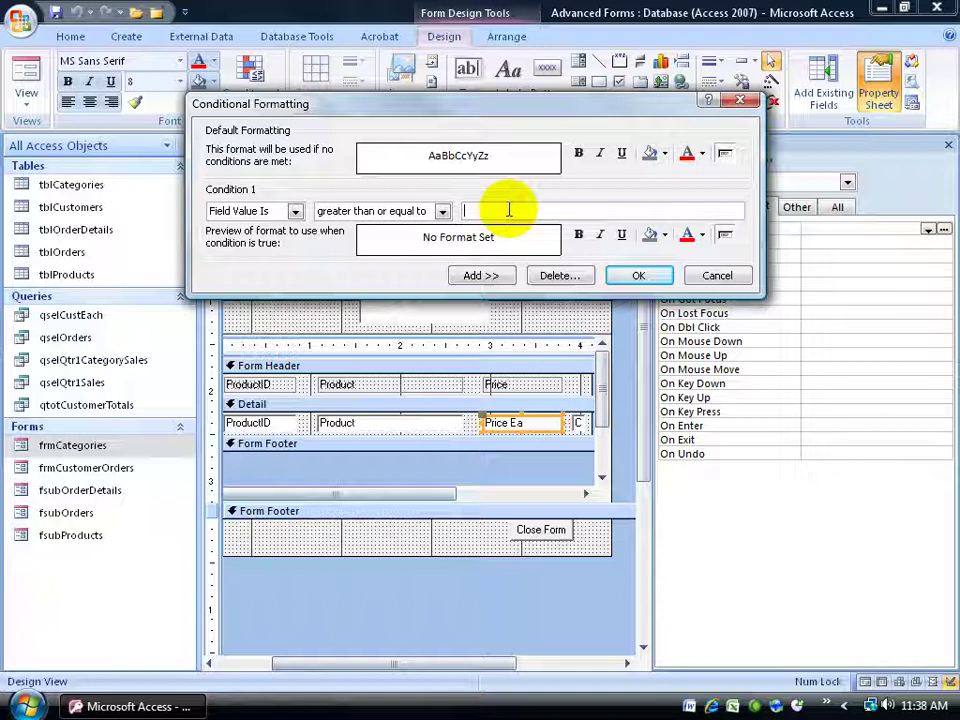
{"action": "type", "text": "40"}
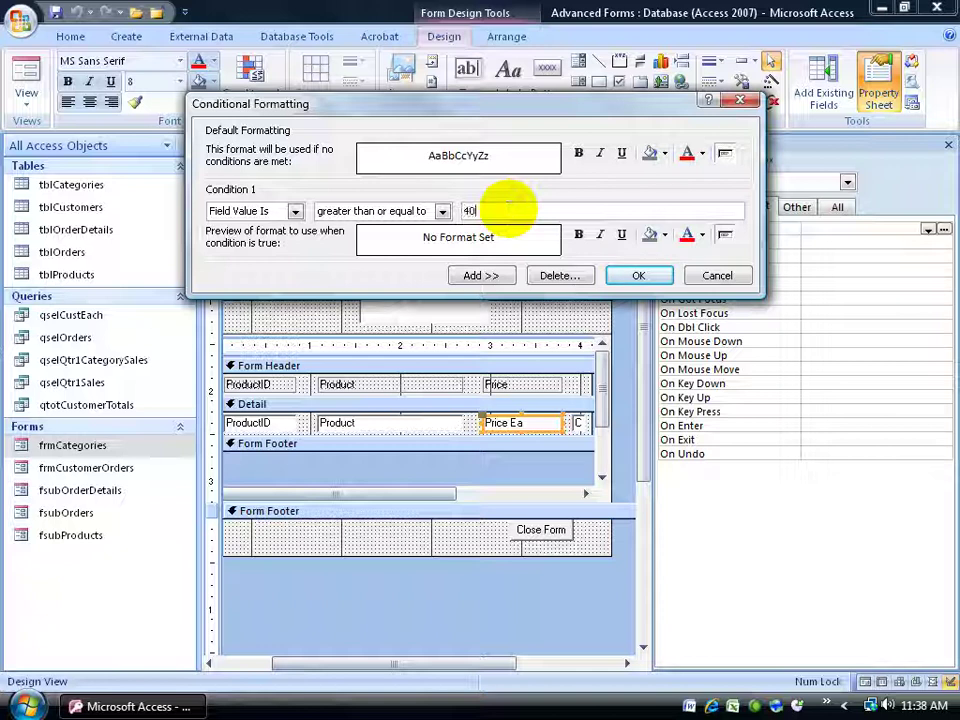
Format matching prices bold red with a white fill and apply the rule.
{"action": "left_click", "coordinate": [577, 235]}
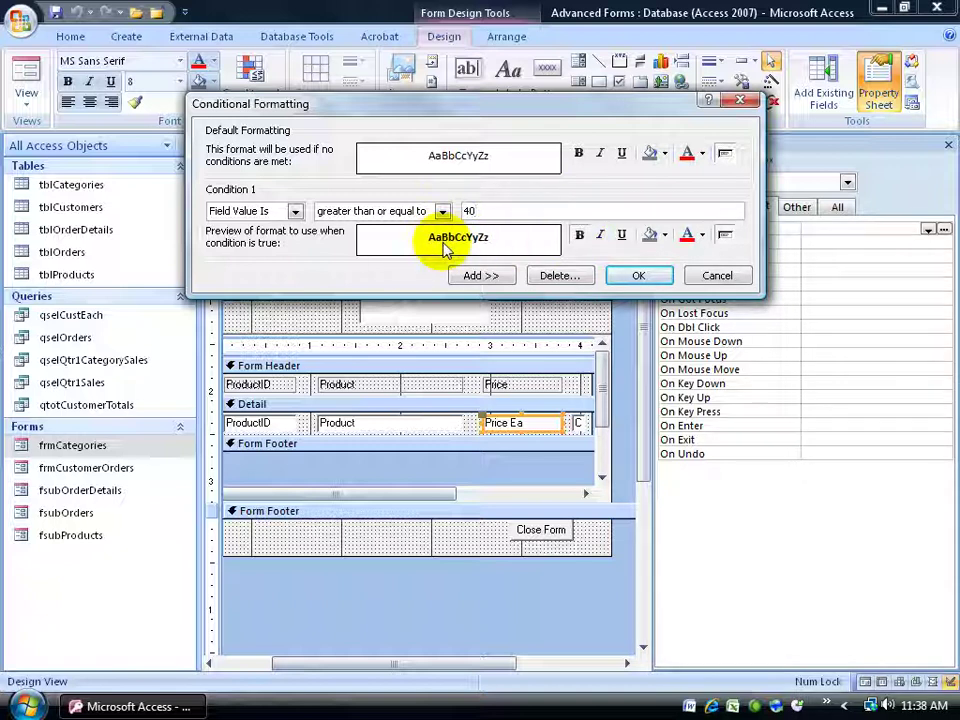
{"action": "left_click", "coordinate": [687, 236]}
{"action": "left_click", "coordinate": [665, 240]}
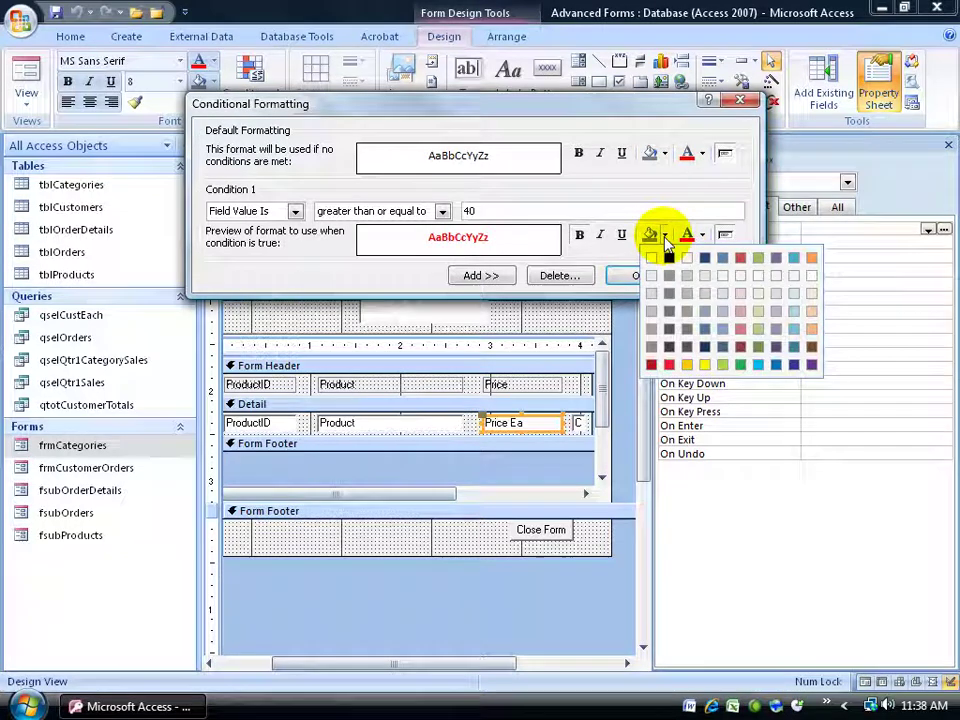
{"action": "left_click", "coordinate": [720, 295]}
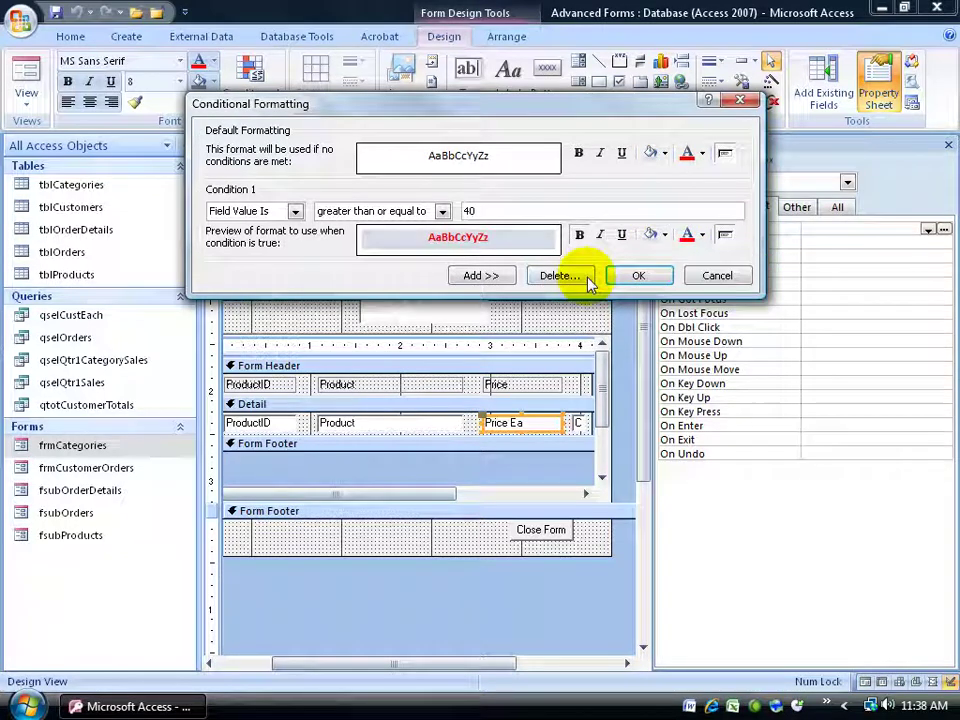
{"action": "left_click", "coordinate": [666, 238]}
{"action": "left_click", "coordinate": [729, 275]}
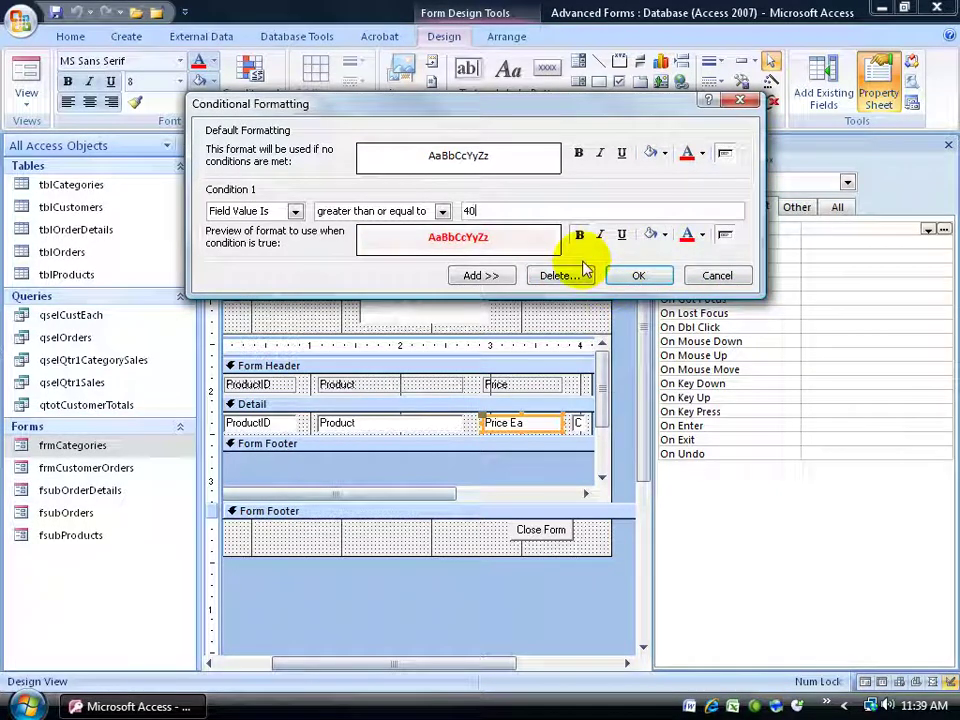
{"action": "left_click", "coordinate": [638, 275]}
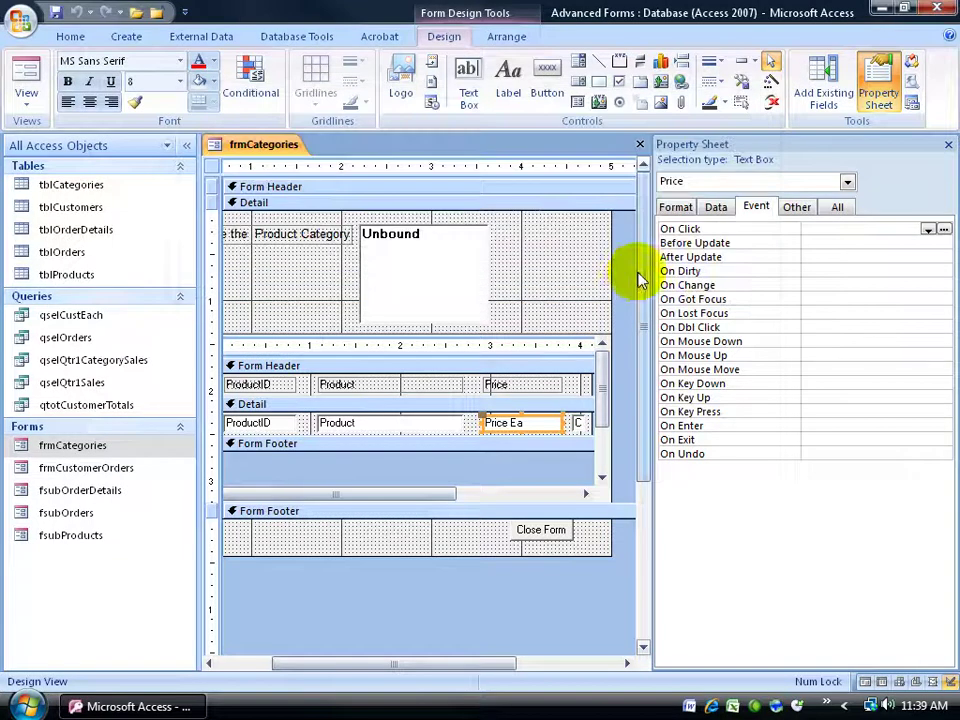
Return to Form View and go to record 3 to check the bold red $45.00 and $99.00 prices.
{"action": "left_click", "coordinate": [26, 85]}
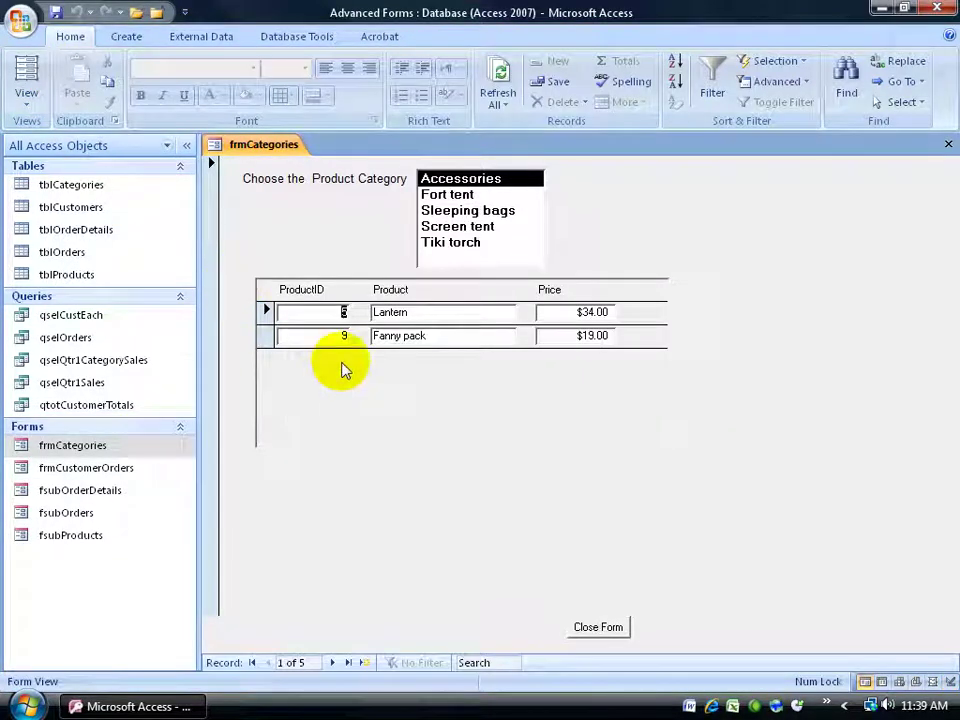
{"action": "left_click", "coordinate": [332, 662]}
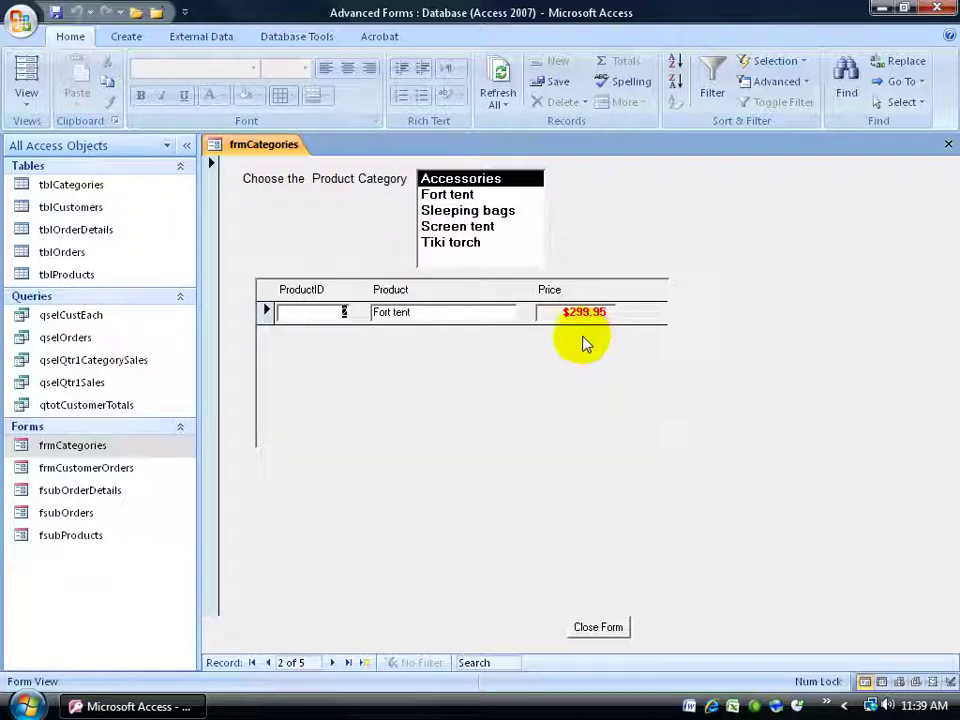
{"action": "left_click", "coordinate": [333, 662]}
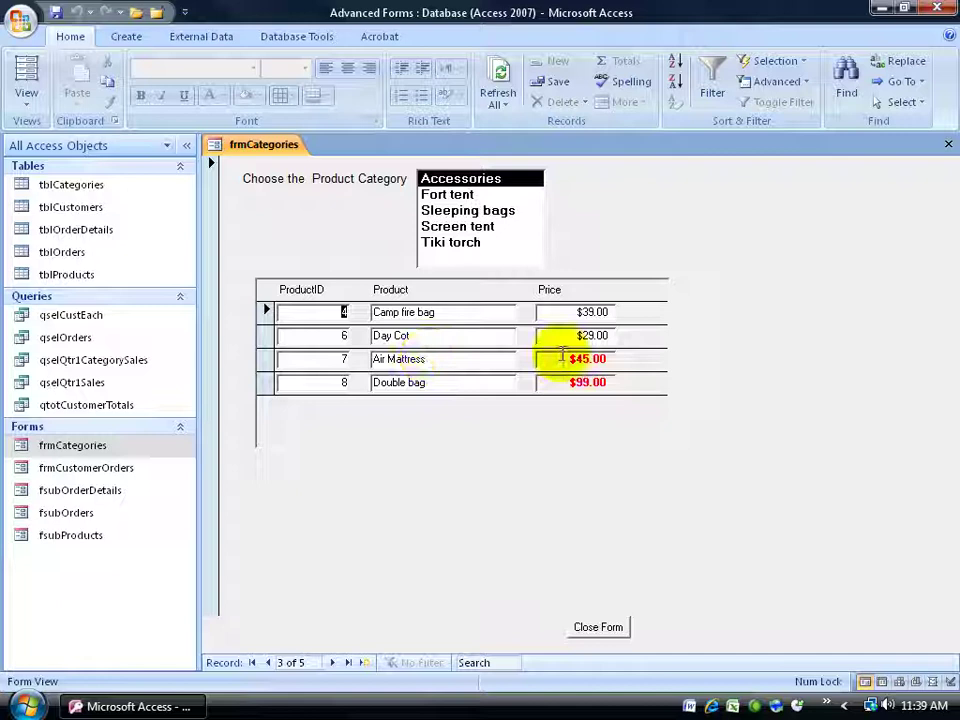
Switch frmCategories to Design View and select the subform's Product text box.
{"action": "right_click", "coordinate": [272, 146]}
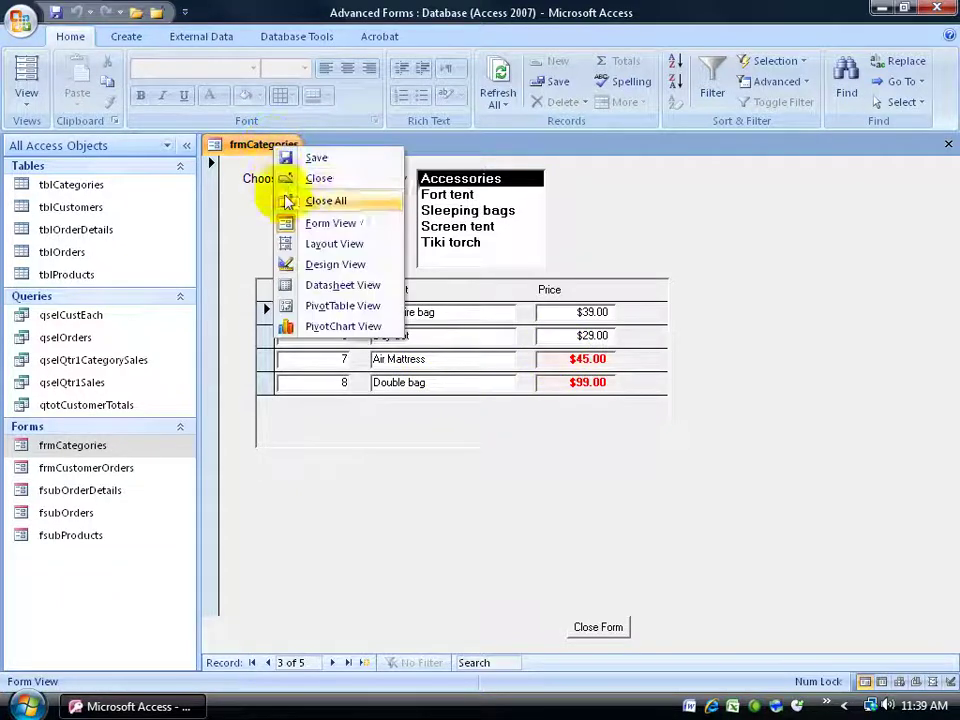
{"action": "left_click", "coordinate": [283, 264]}
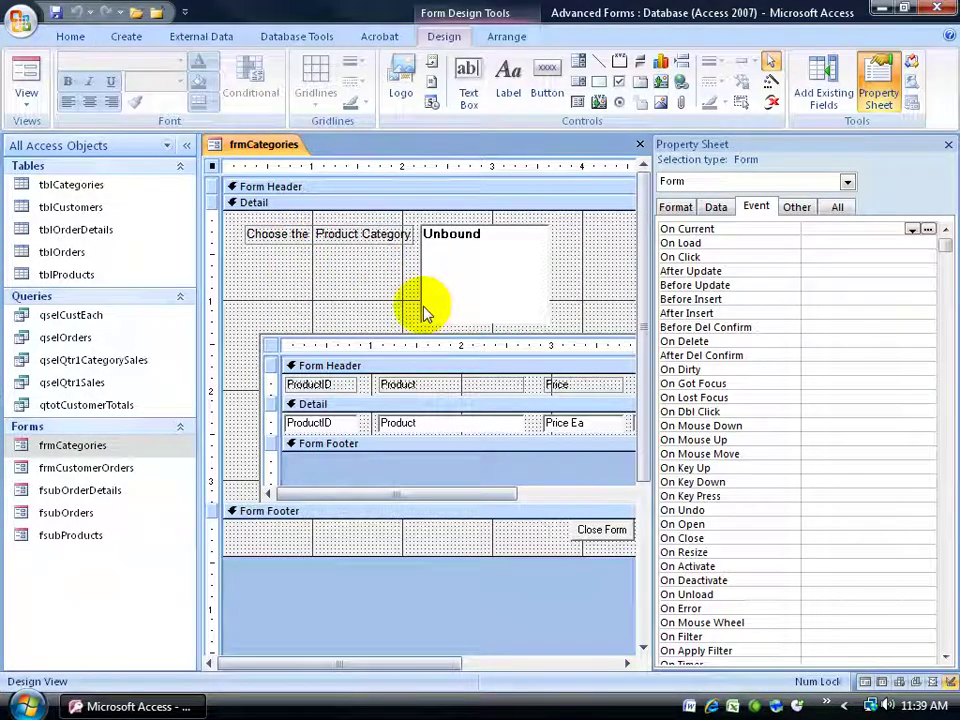
{"action": "left_click", "coordinate": [414, 425]}
{"action": "left_click", "coordinate": [420, 423]}
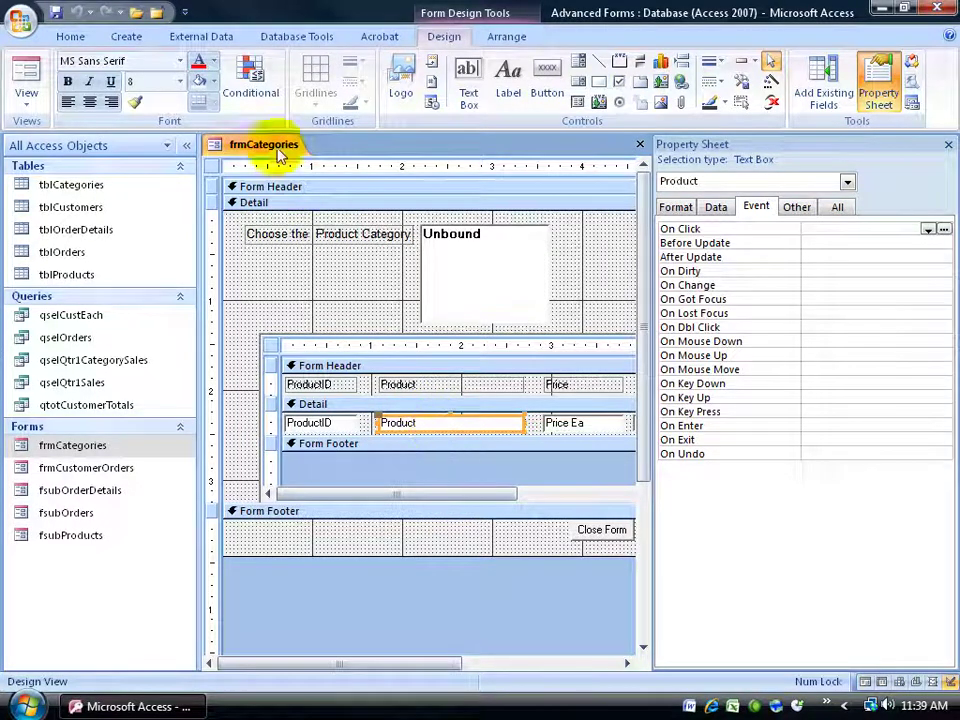
Start a conditional format on Product with Condition 1 set to Expression Is.
{"action": "left_click", "coordinate": [250, 82]}
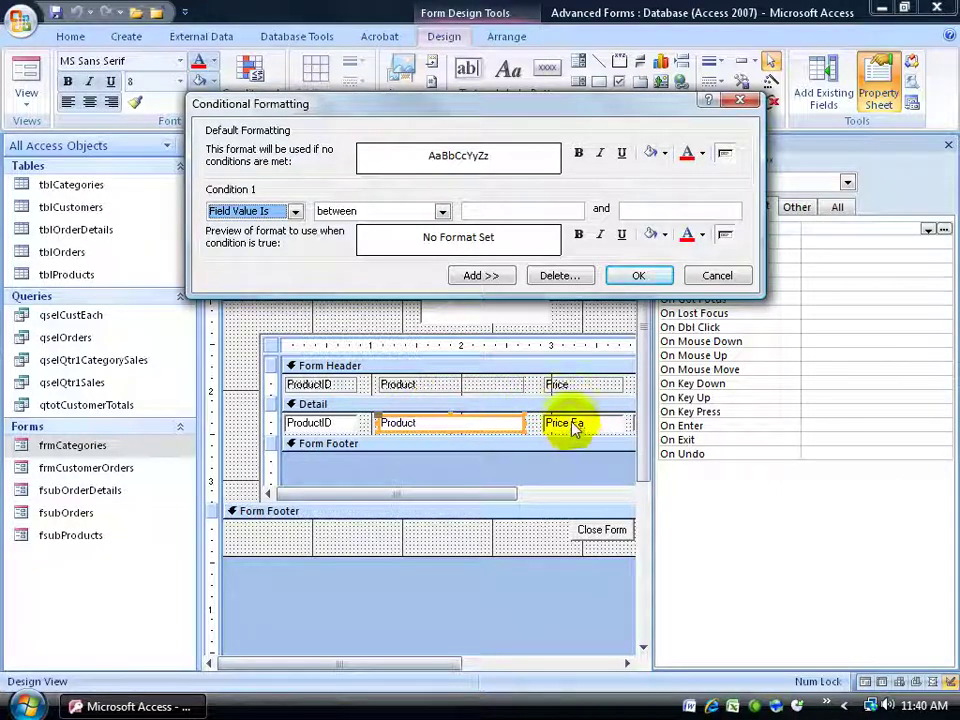
{"action": "left_click", "coordinate": [295, 211]}
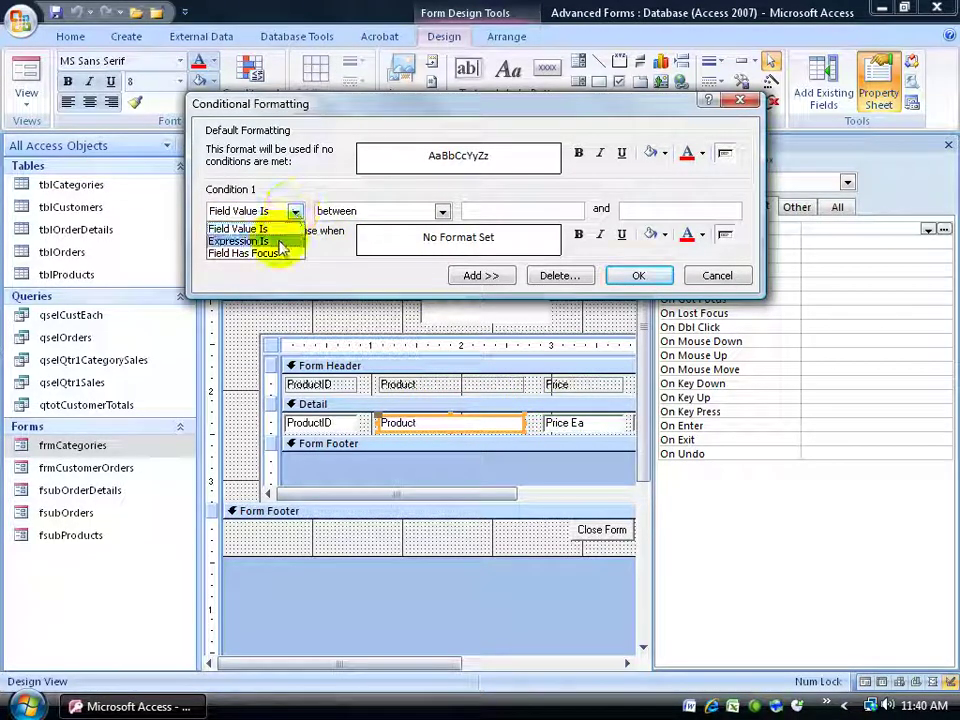
{"action": "left_click", "coordinate": [280, 242]}
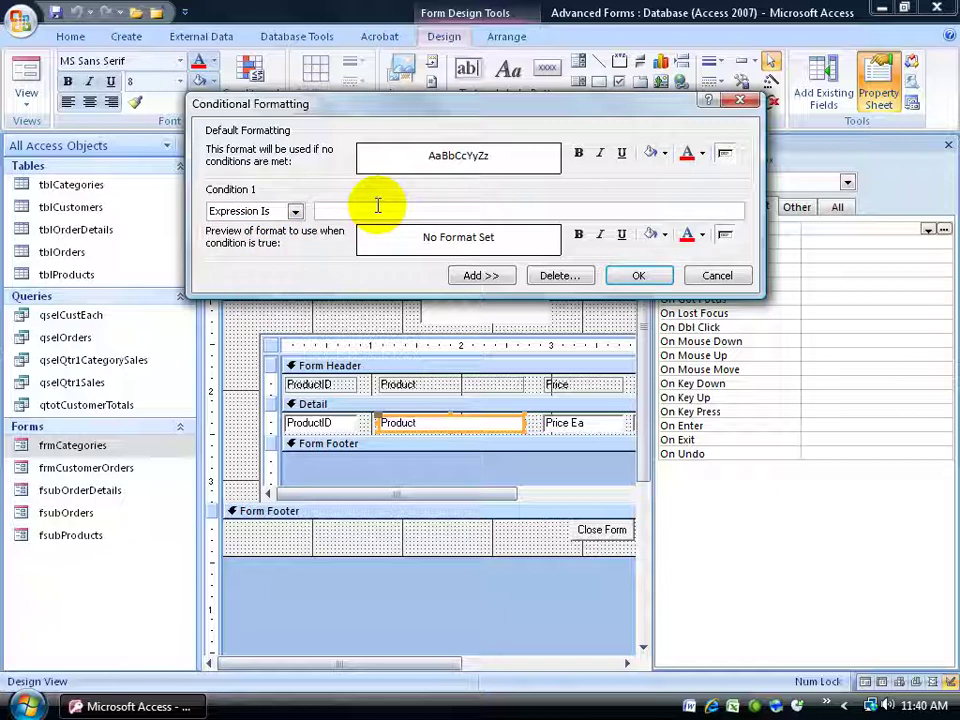
Enter Forms![frmCategories]![fsubProducts]![Price Ea]> as Condition 1's expression.
{"action": "type", "text": "Forms!"}
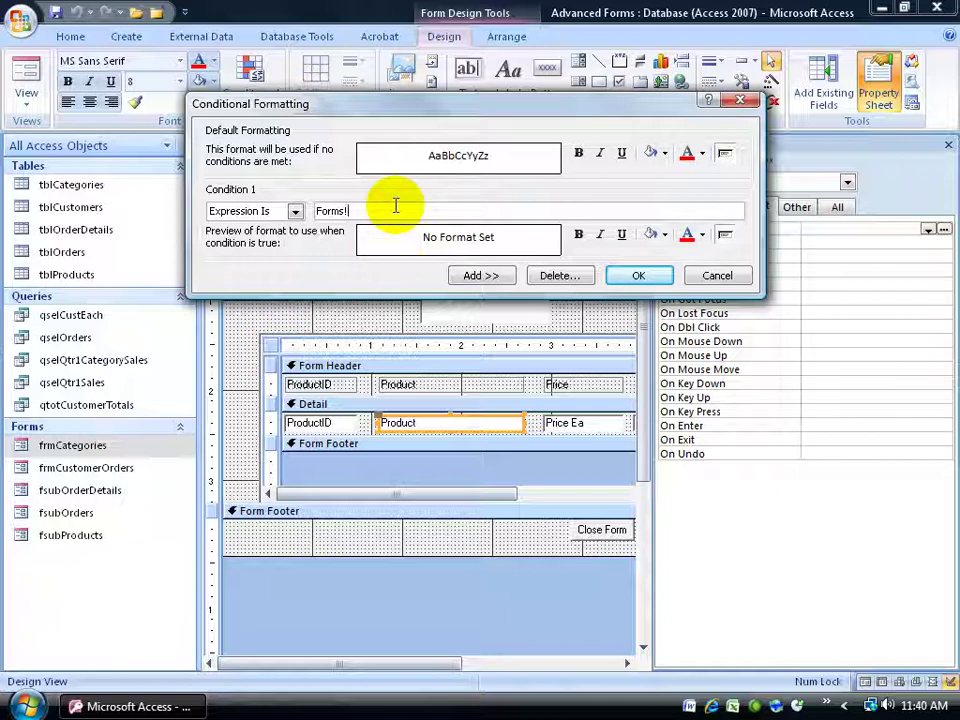
{"action": "type", "text": "[frm"}
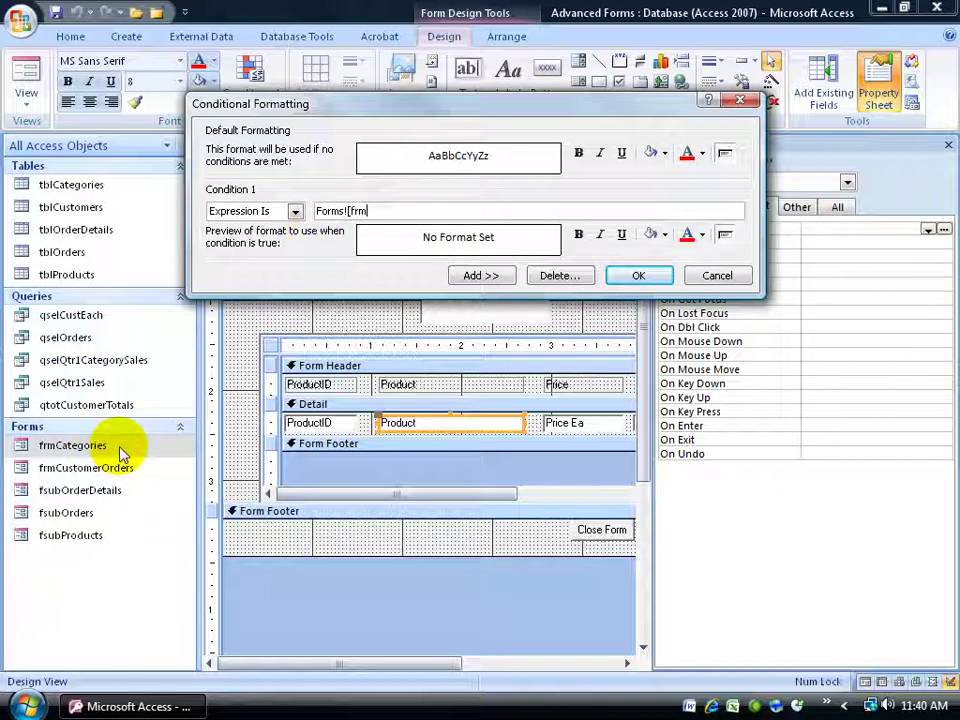
{"action": "type", "text": "Categories]!["}
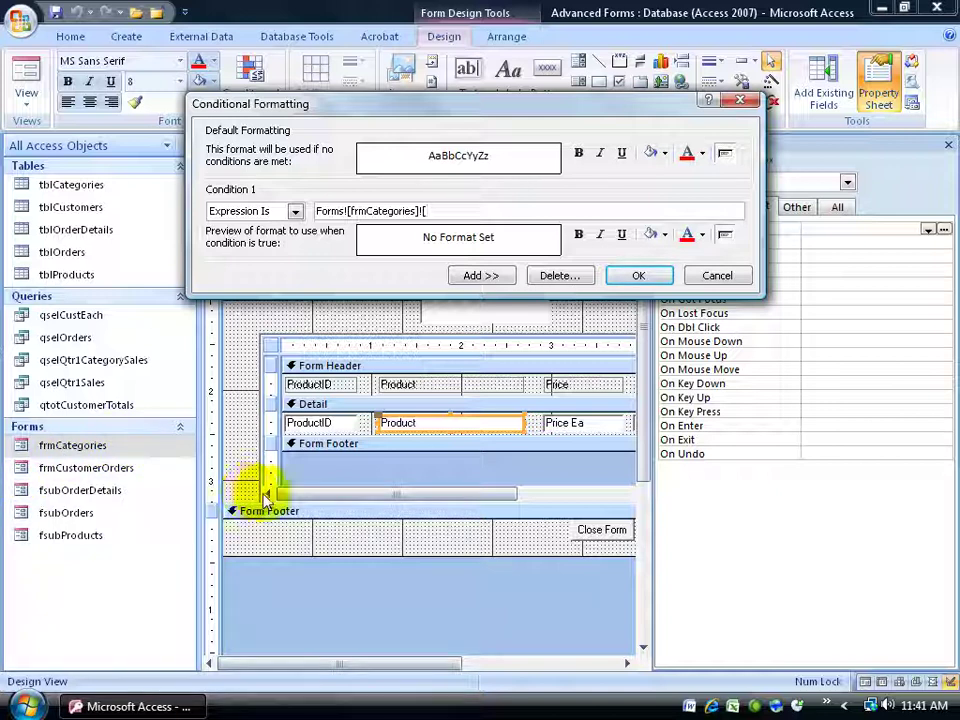
{"action": "type", "text": "fsub"}
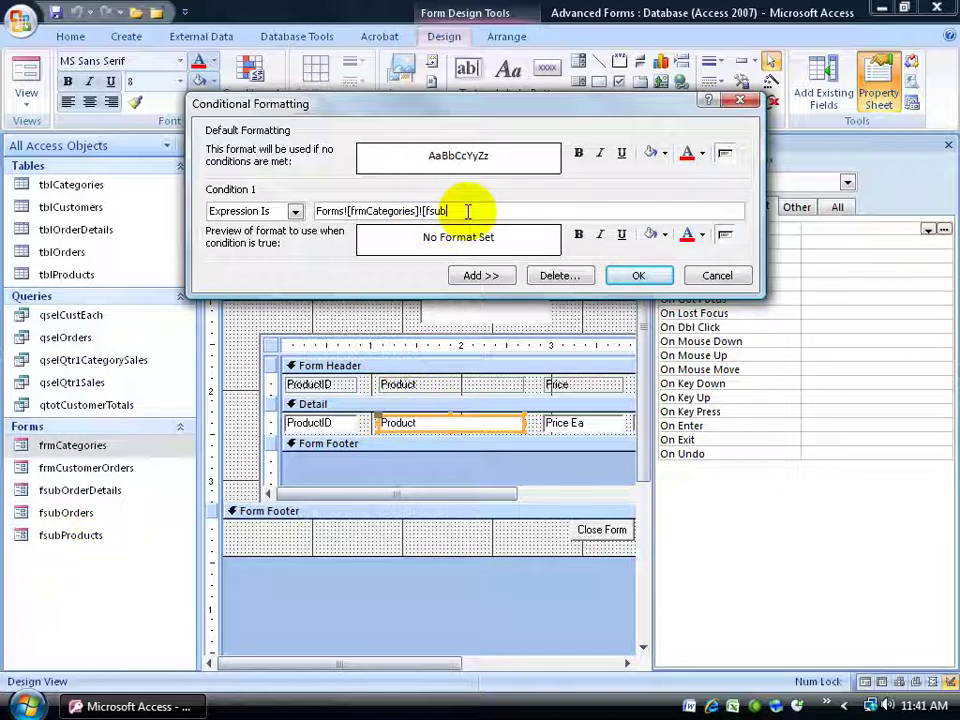
{"action": "type", "text": "Products"}
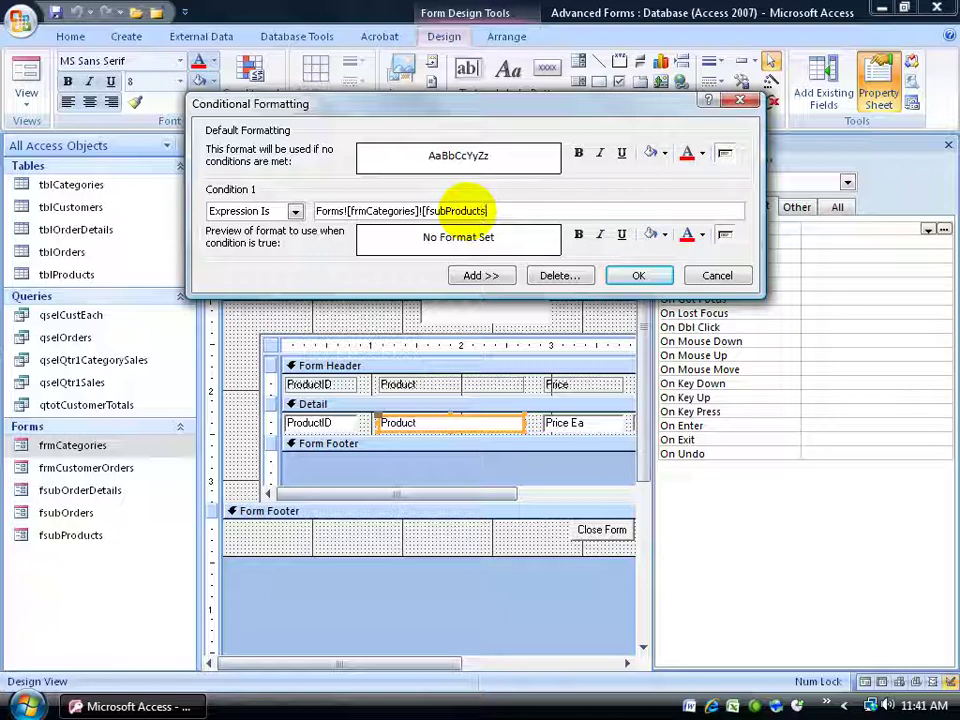
{"action": "type", "text": "]![Price Ea"}
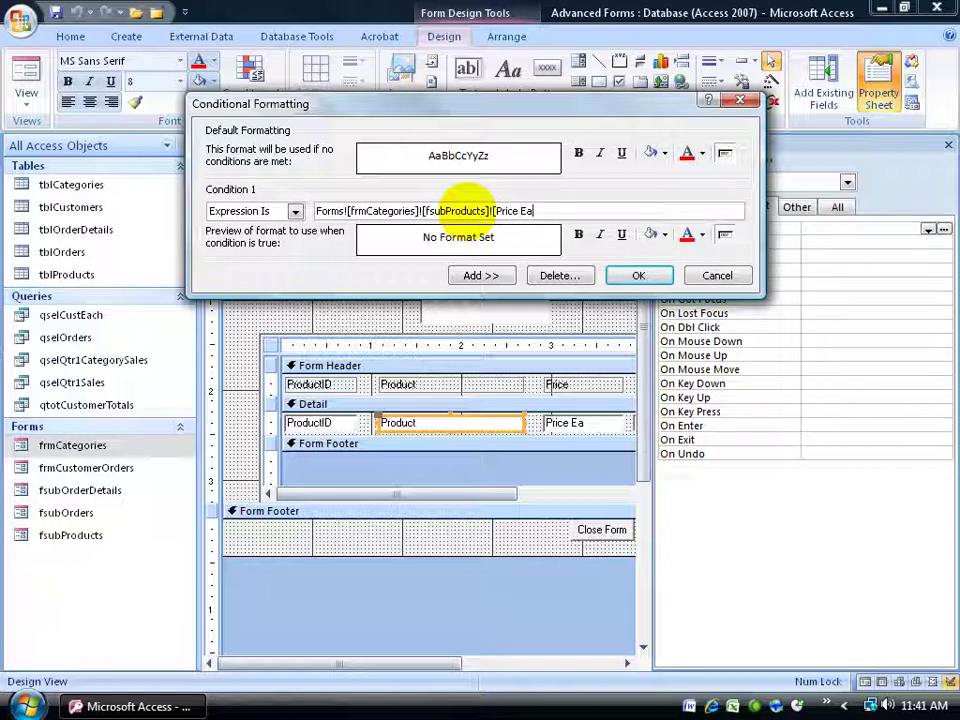
{"action": "type", "text": "]"}
Finish the expression as >=40 and format matching Products bold red on a light peach fill.
{"action": "type", "text": "=40"}
{"action": "left_click", "coordinate": [578, 235]}
{"action": "left_click", "coordinate": [686, 236]}
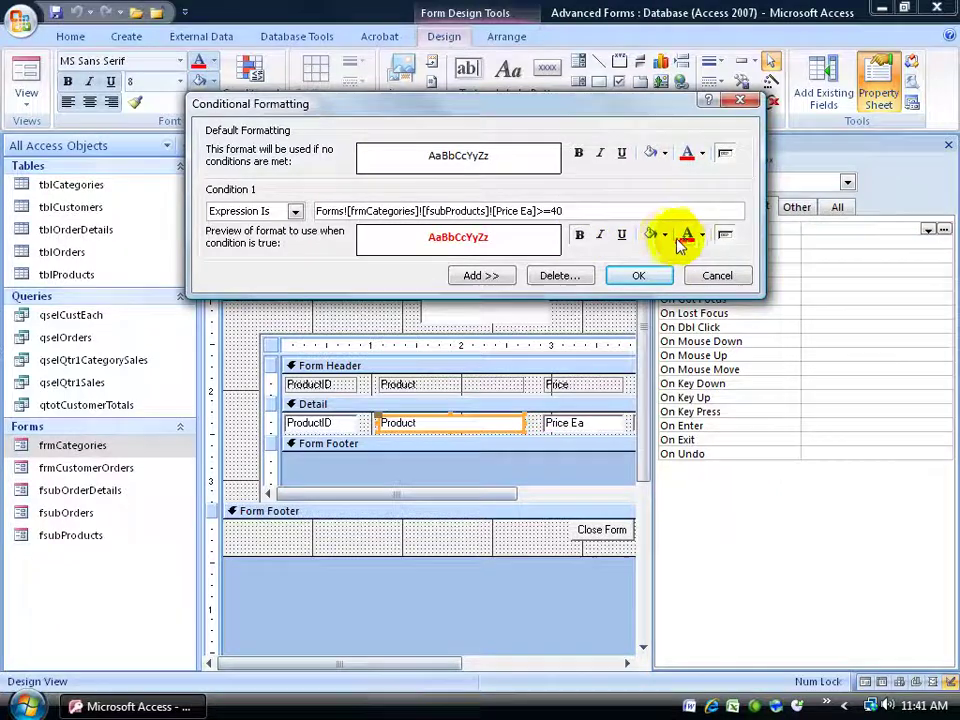
{"action": "left_click", "coordinate": [664, 235]}
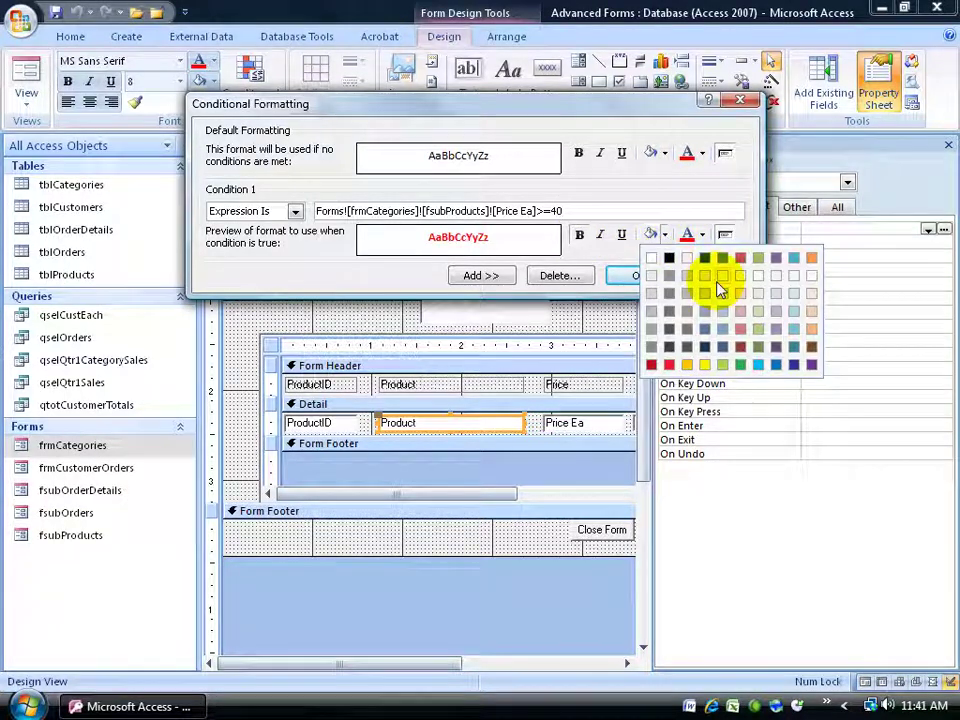
{"action": "left_click", "coordinate": [812, 298]}
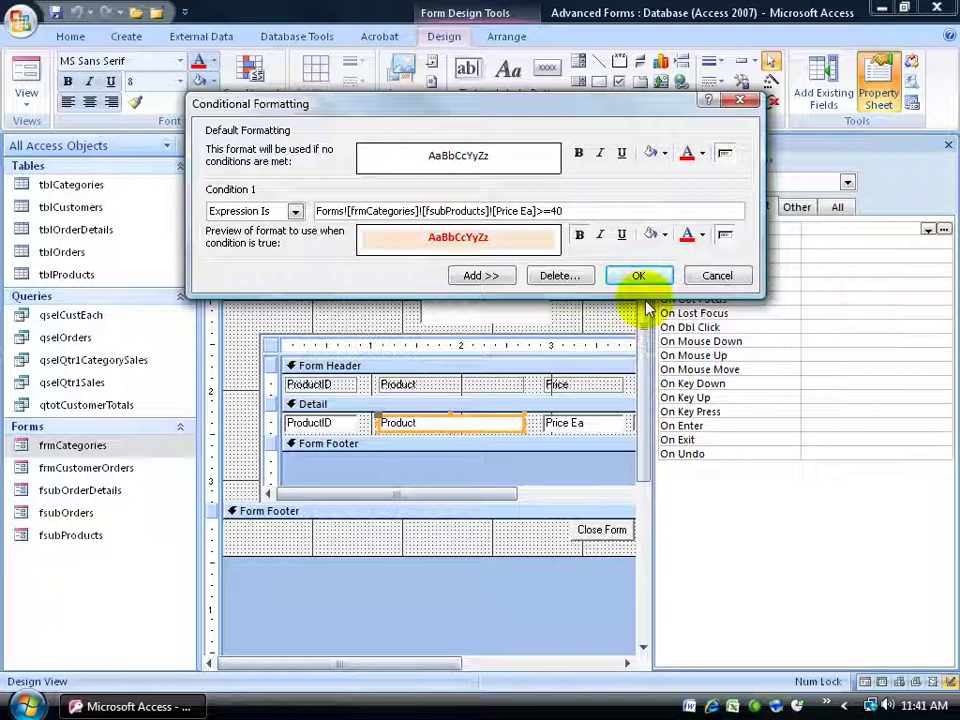
{"action": "left_click", "coordinate": [637, 276]}
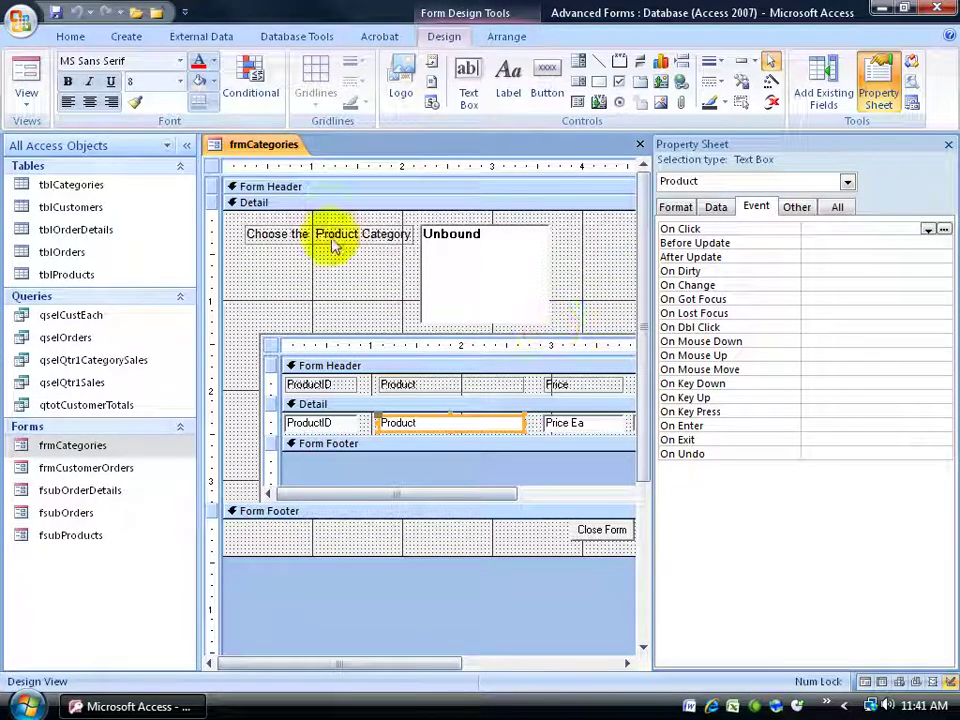
Return to Form View and move to record 2 to see Fort tent ($299.95) highlighted.
{"action": "left_click", "coordinate": [27, 78]}
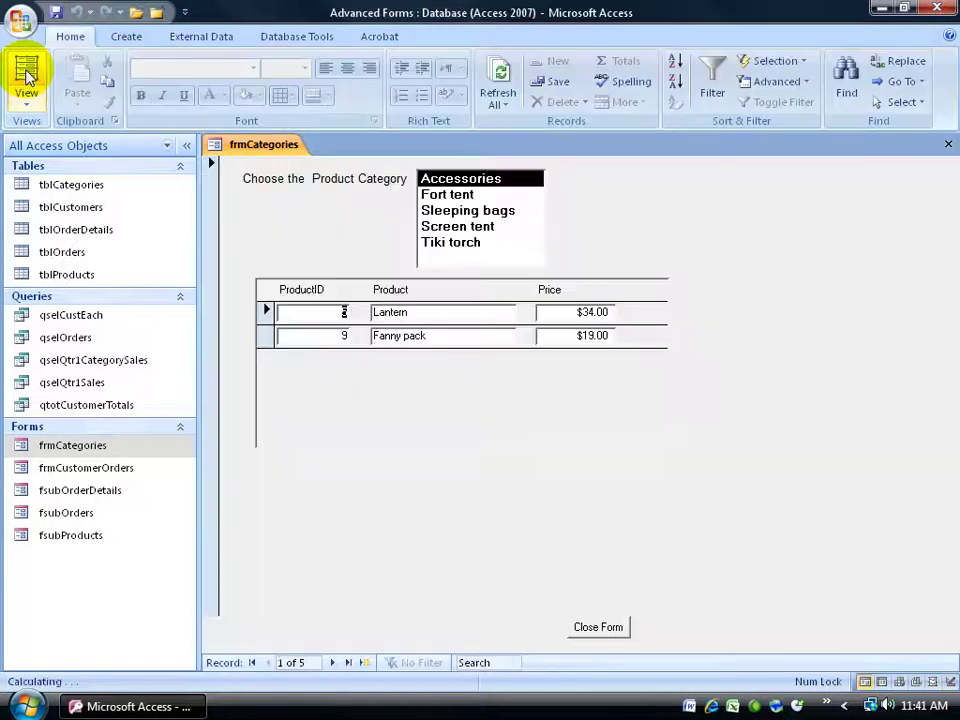
{"action": "left_click", "coordinate": [338, 663]}
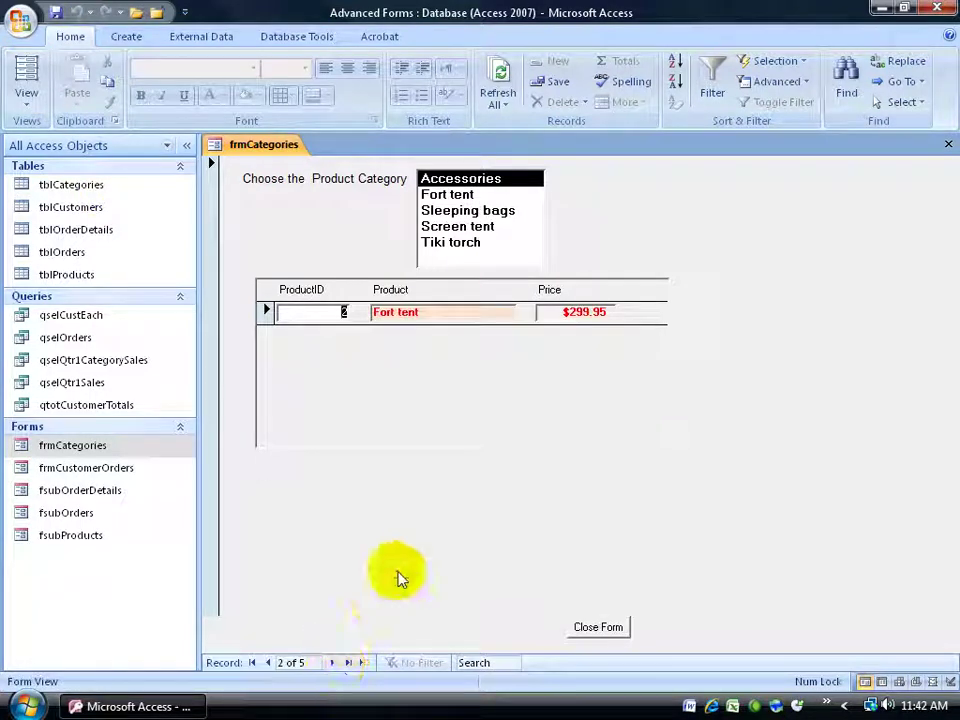